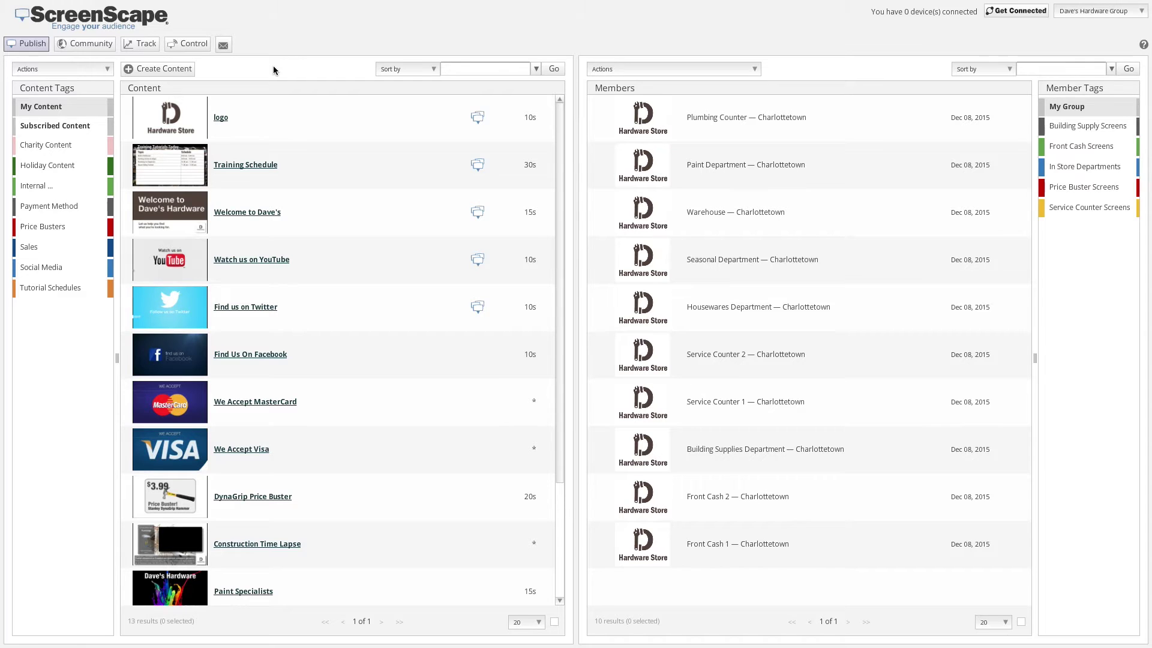
- Start new content and browse the design picker through pages 2 to 8
click(161, 71)
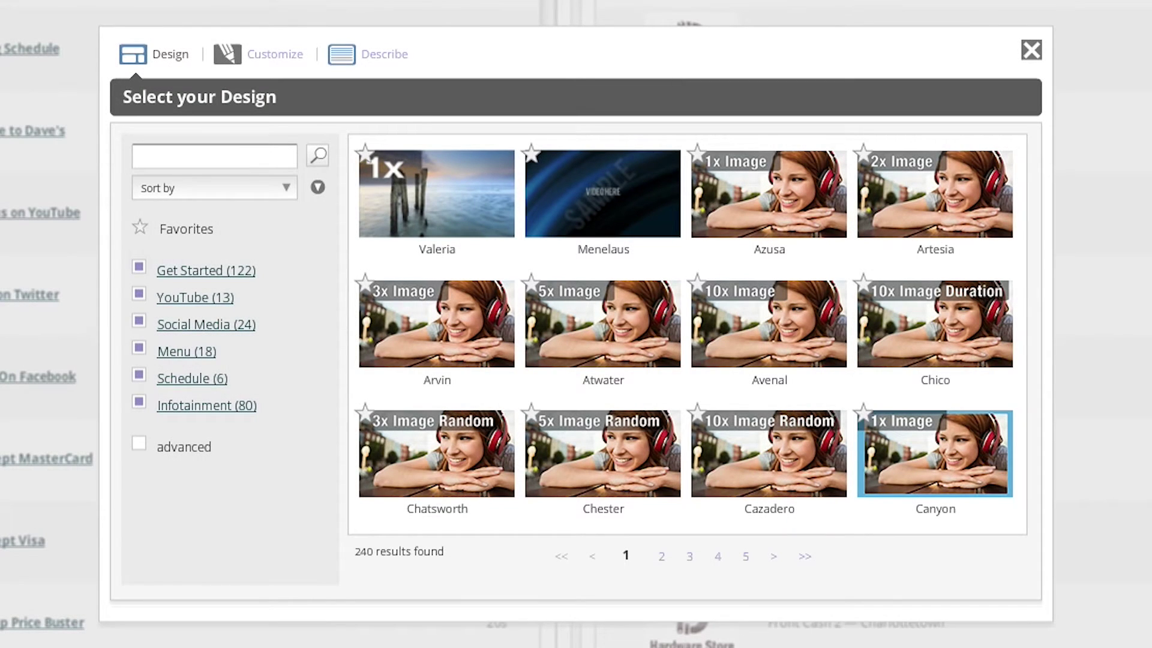
click(662, 557)
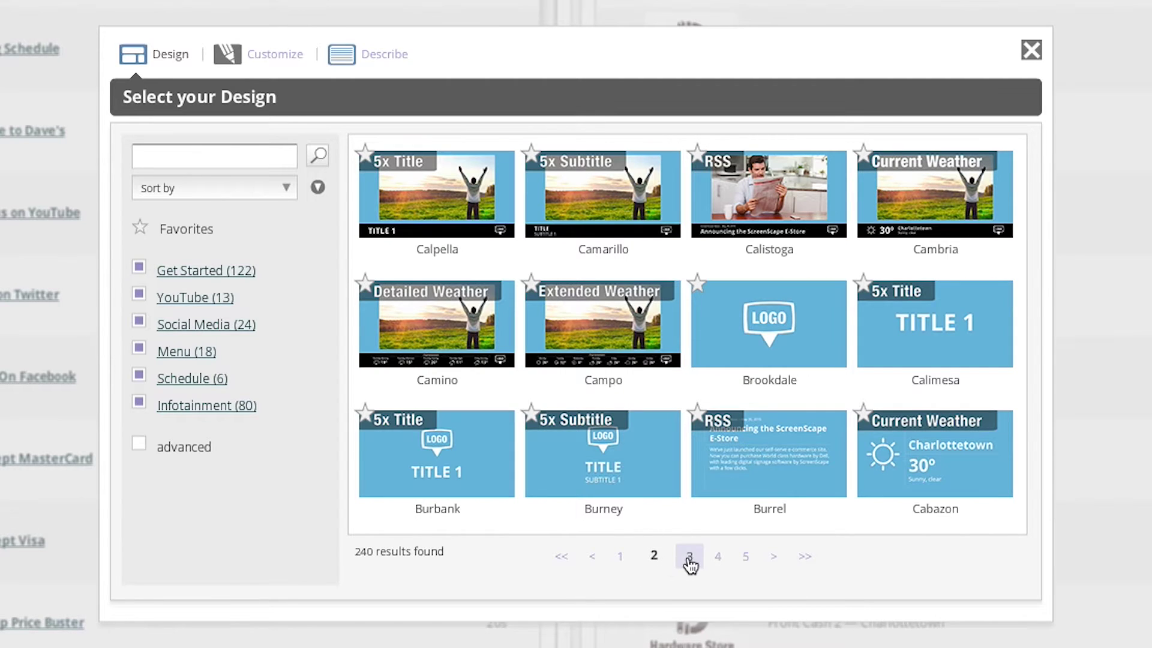
click(689, 556)
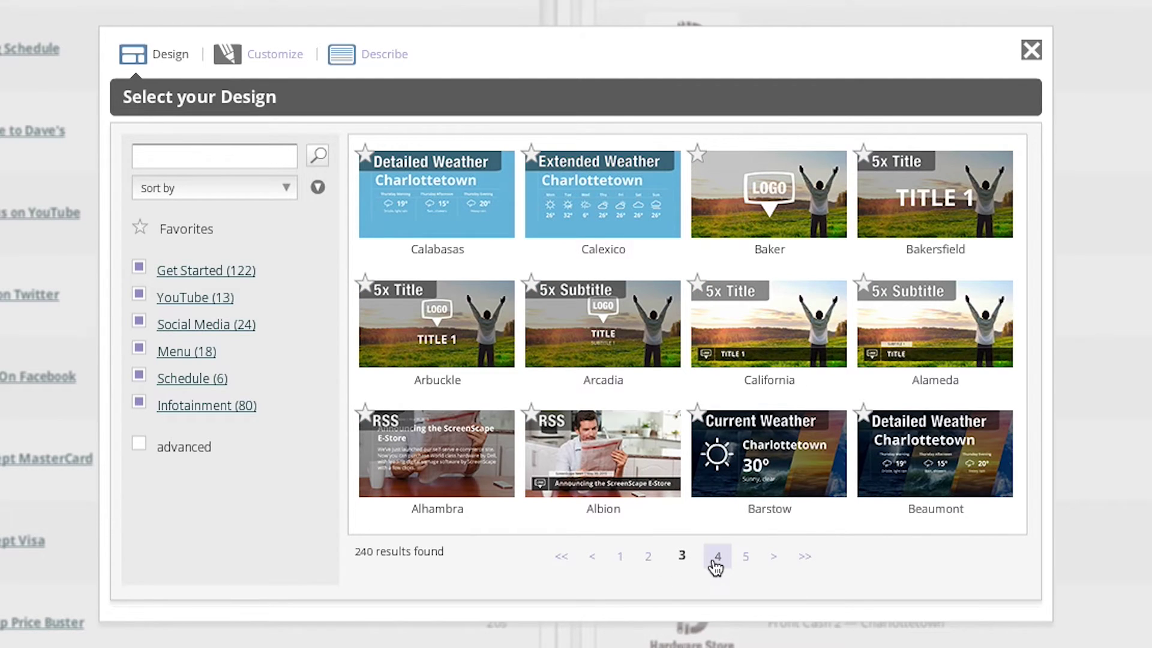
click(717, 557)
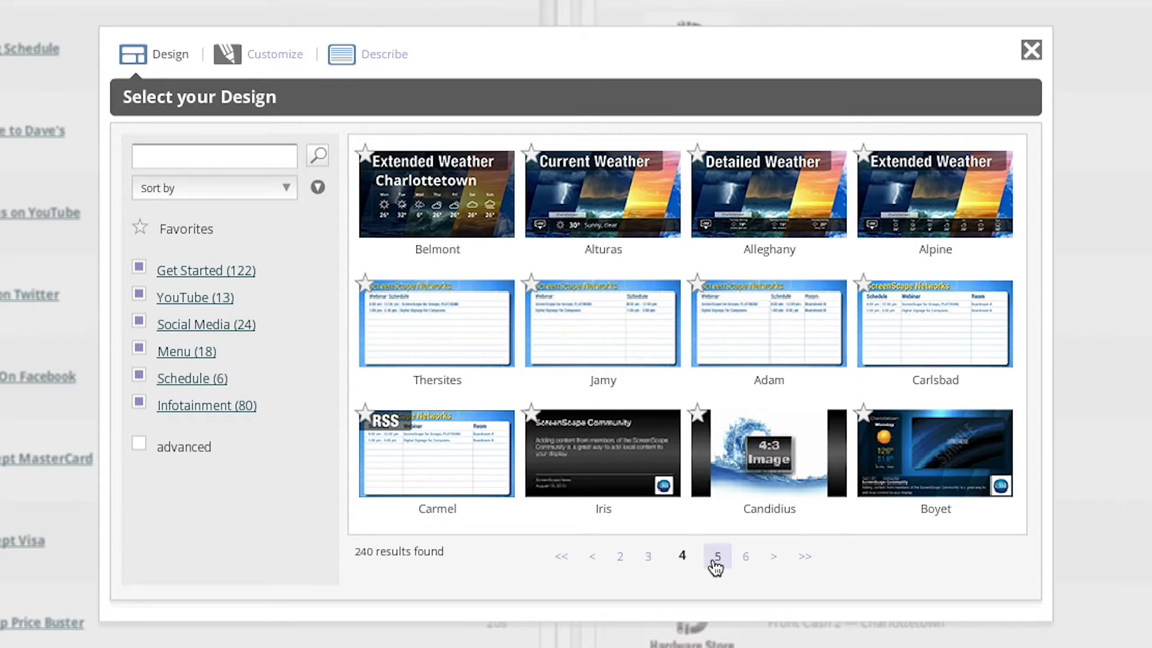
click(717, 557)
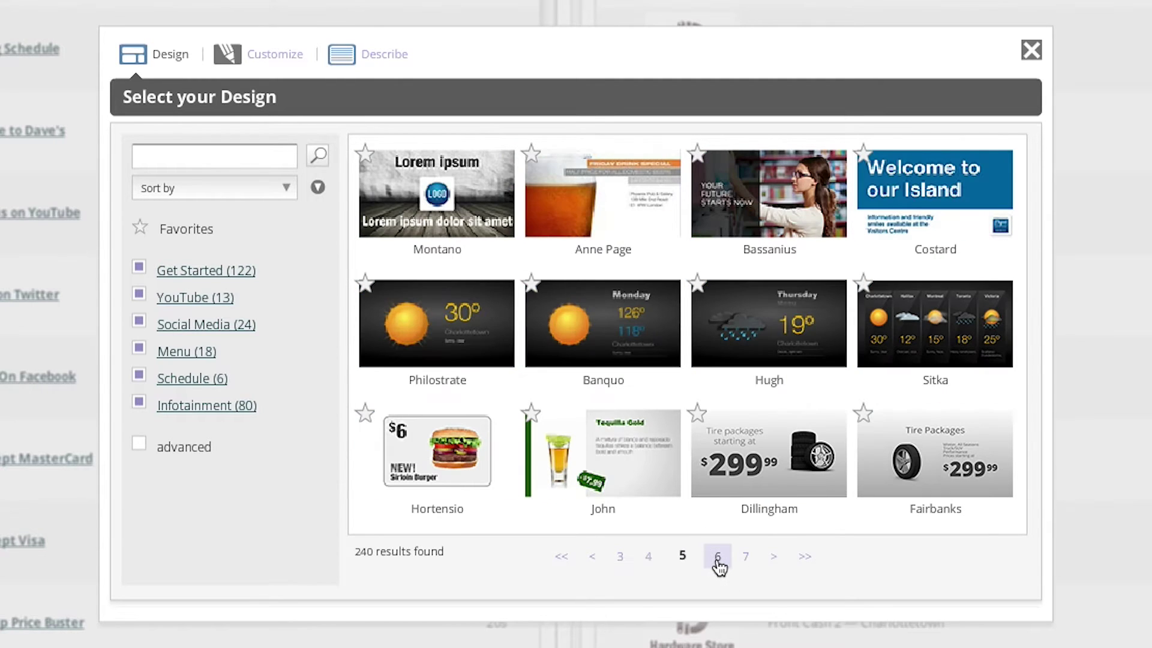
click(716, 557)
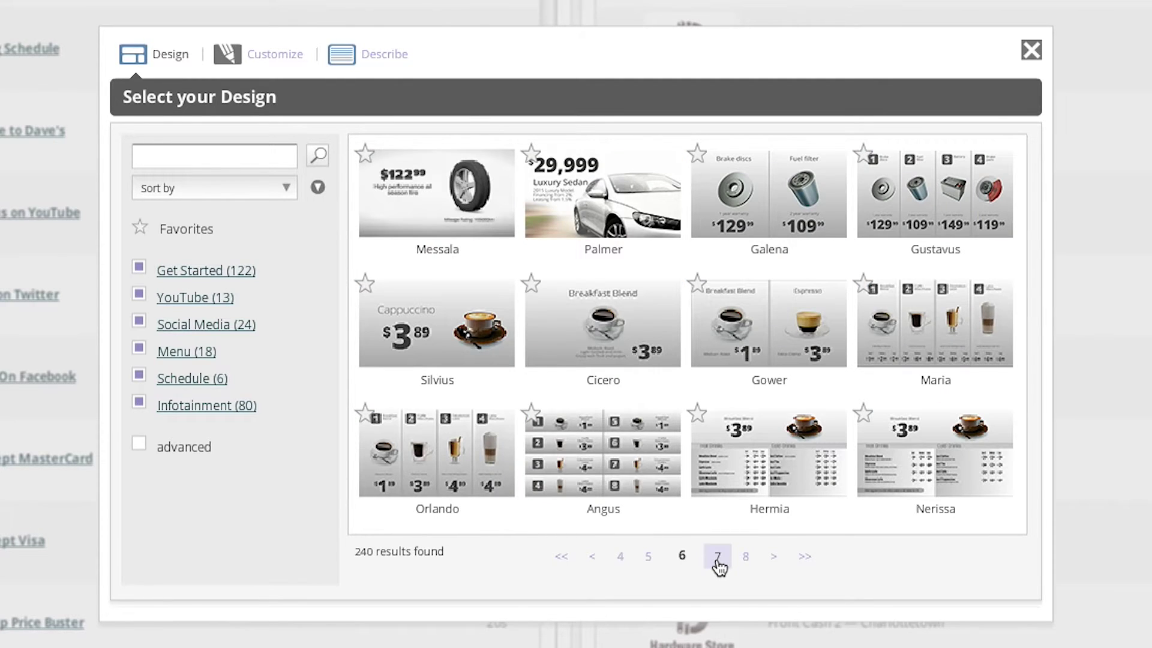
click(717, 557)
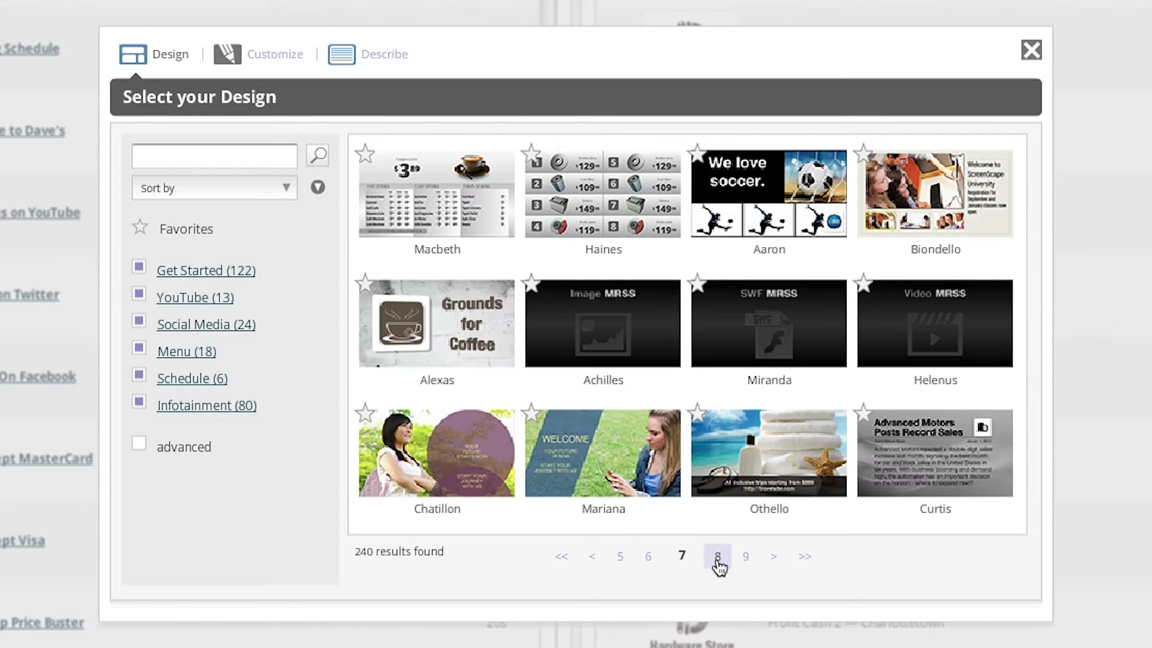
click(717, 556)
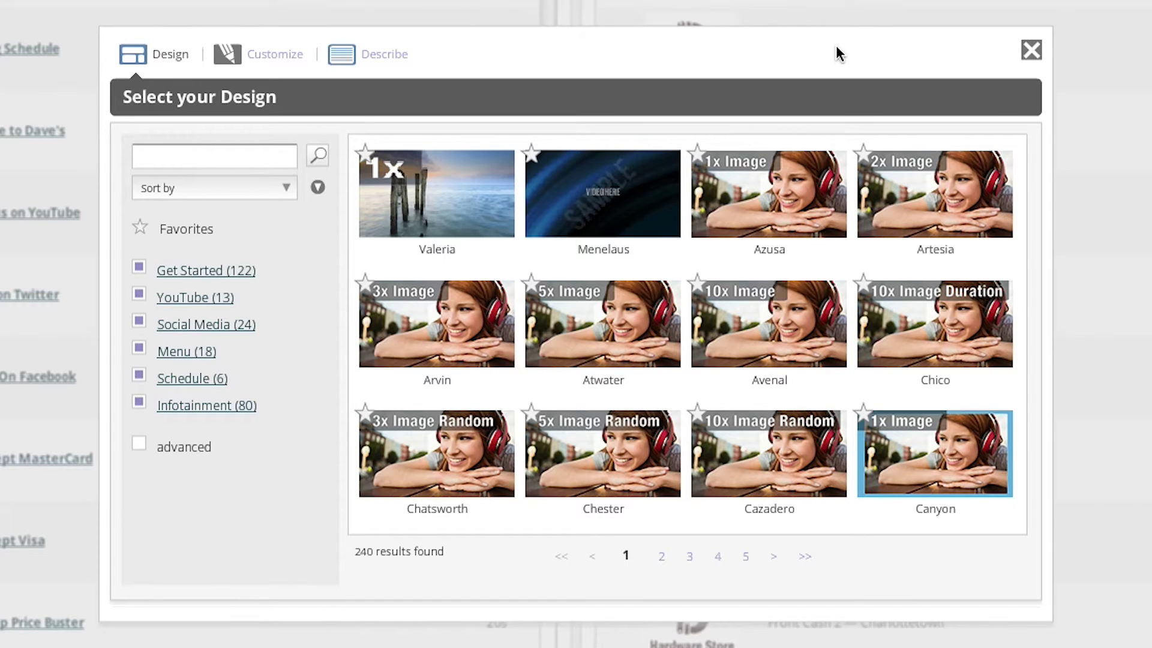
- Star the Azusa, Chico, Chester and Cazadero designs and filter the list to favourites
click(697, 153)
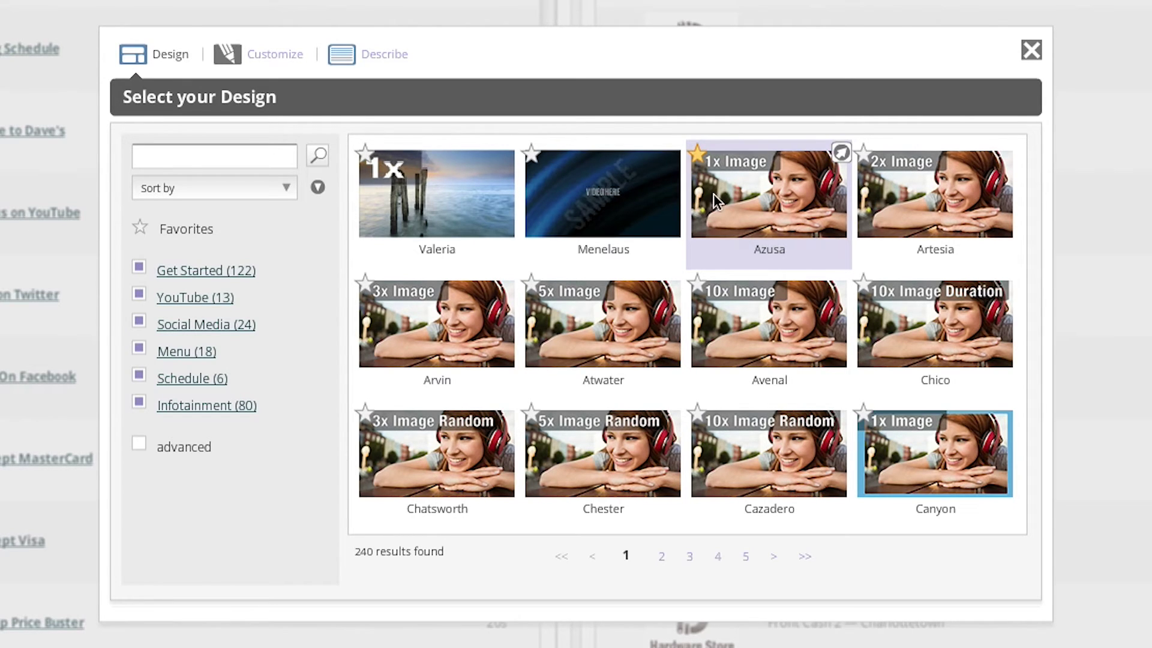
click(862, 283)
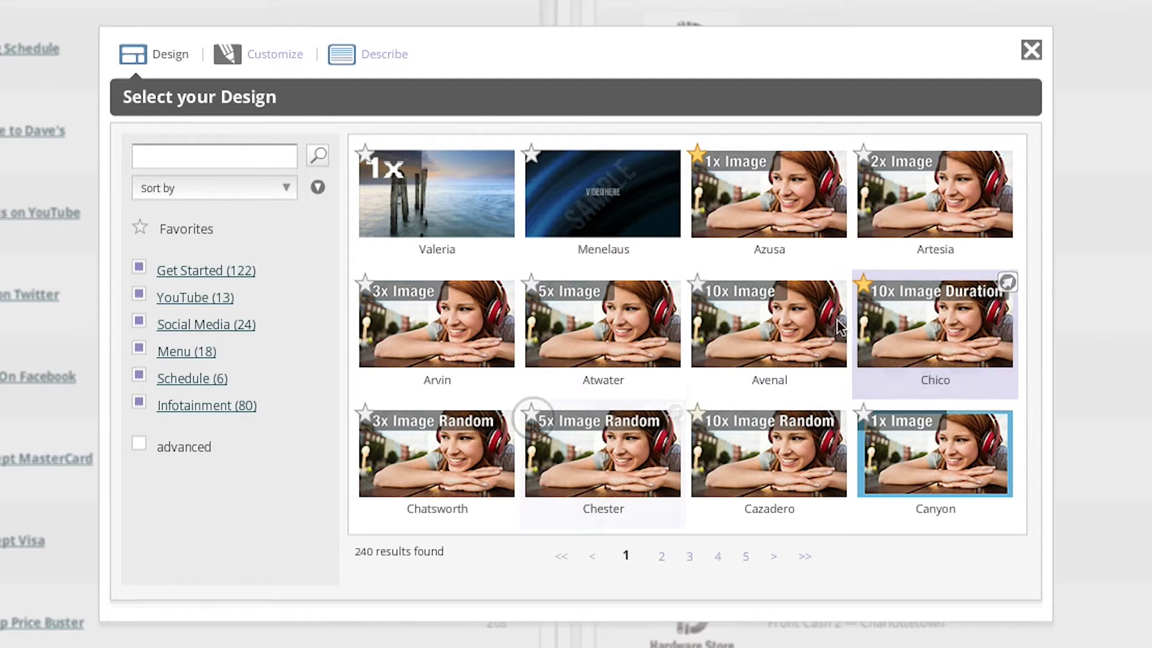
click(531, 414)
click(697, 414)
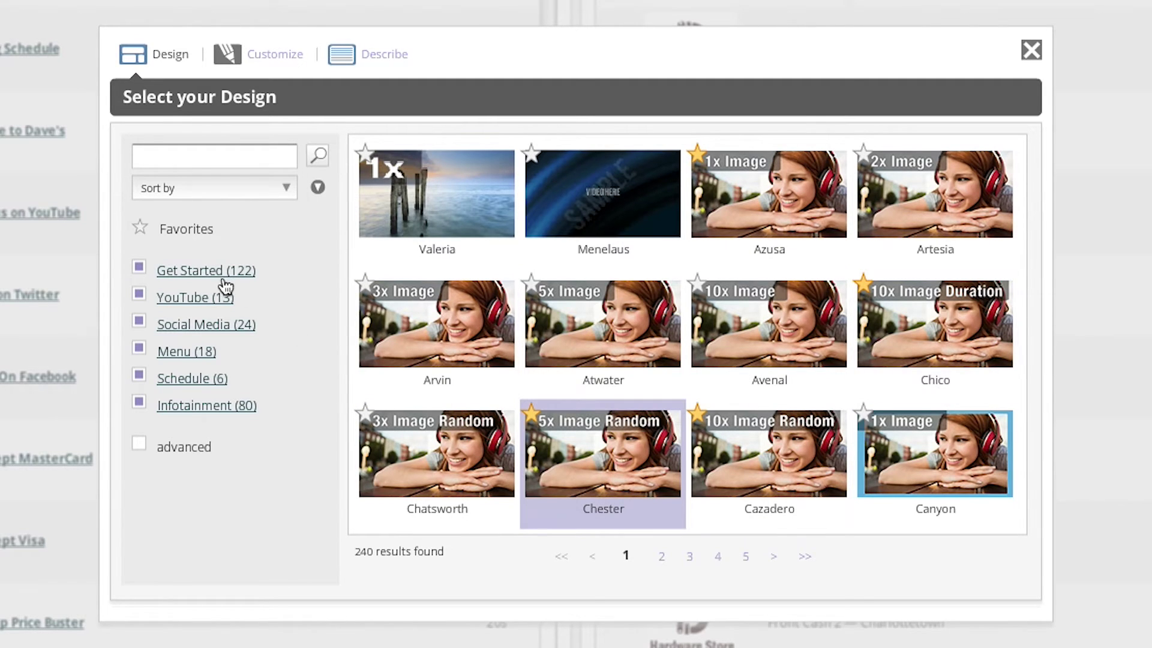
click(140, 229)
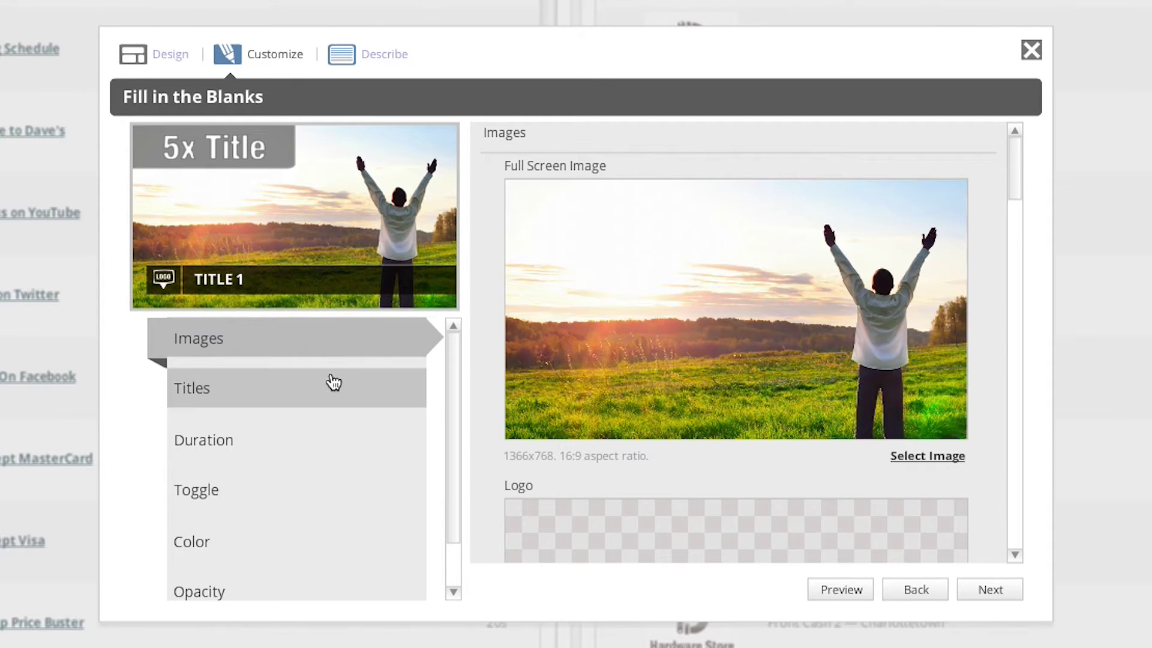
click(327, 391)
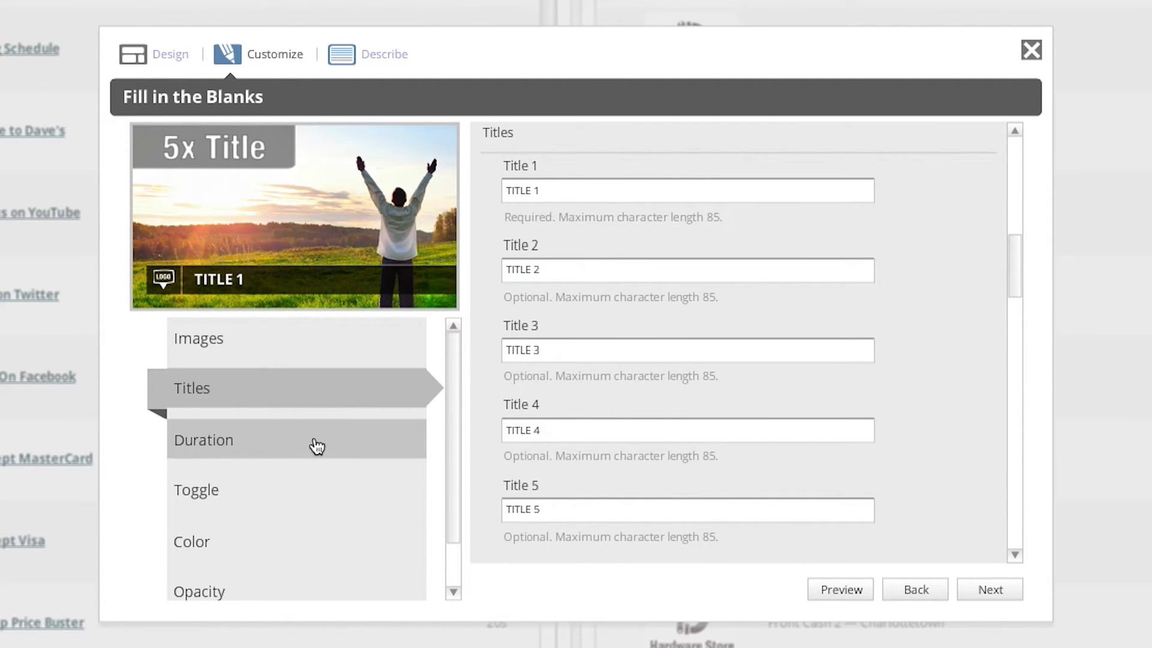
click(314, 444)
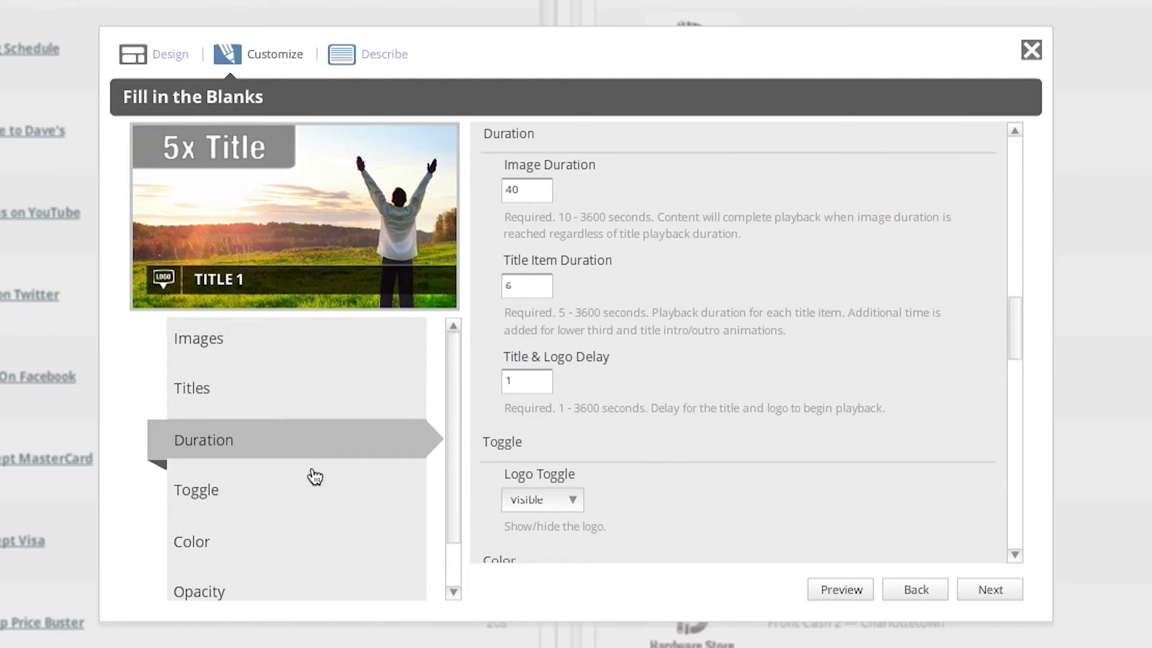
click(317, 500)
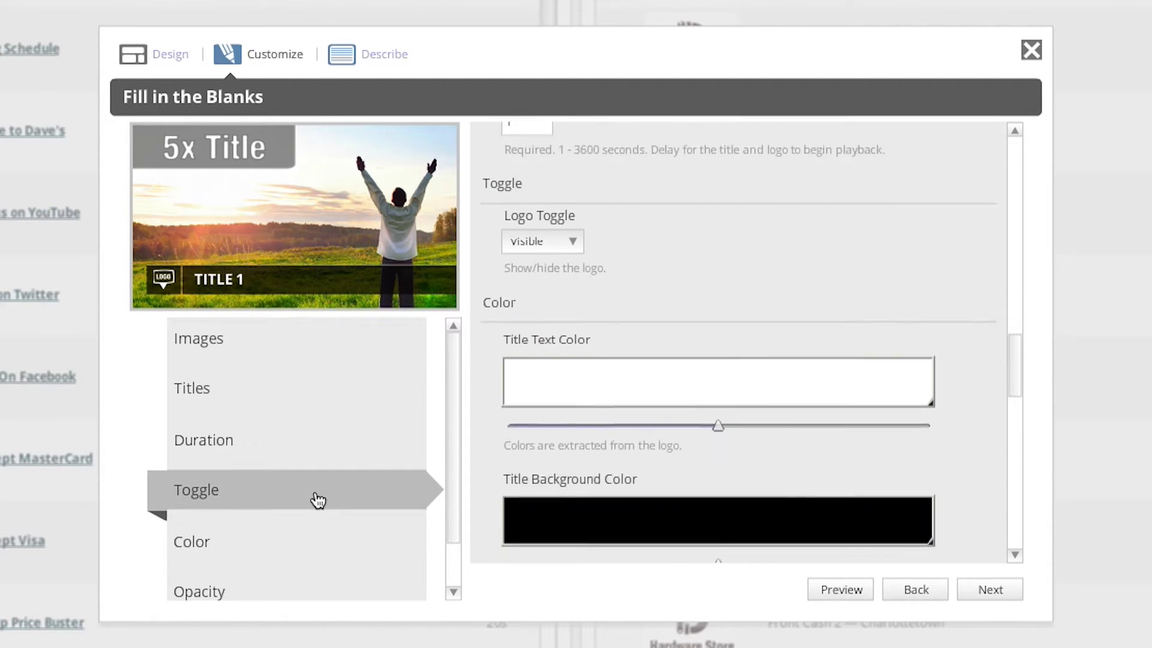
click(312, 539)
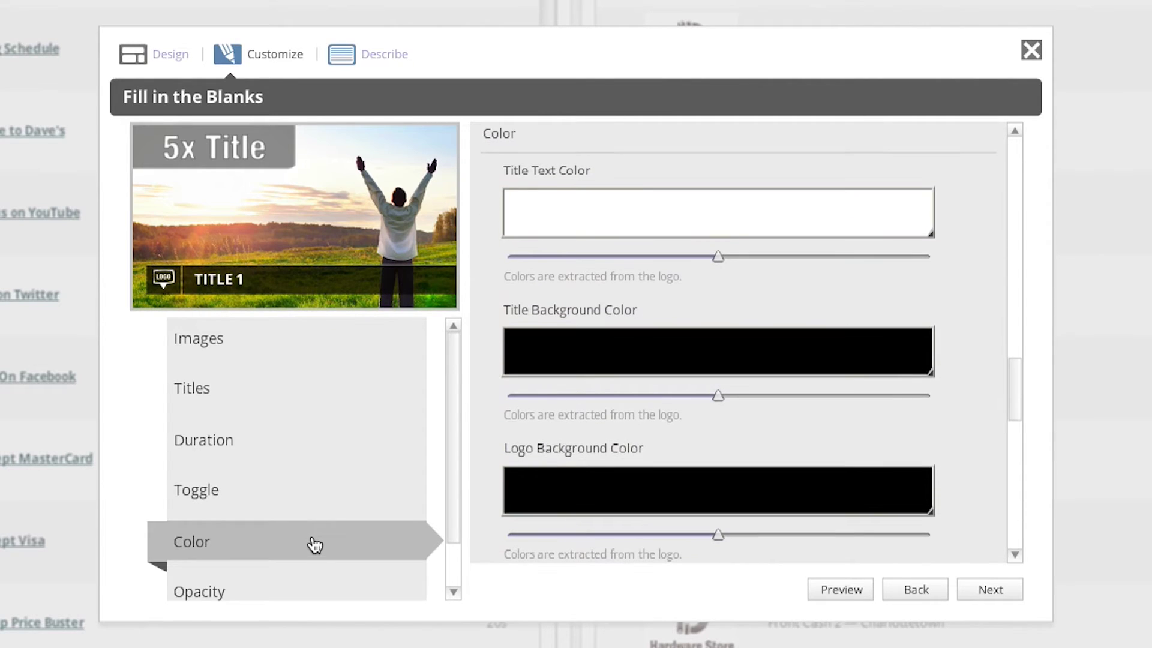
click(300, 590)
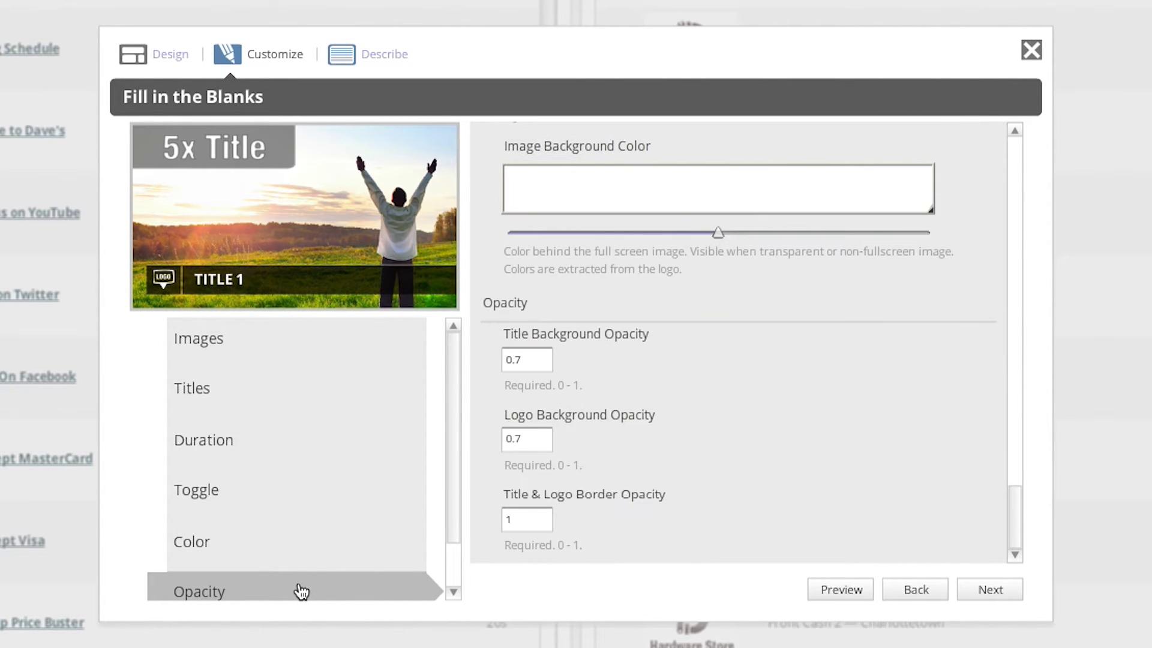
click(328, 357)
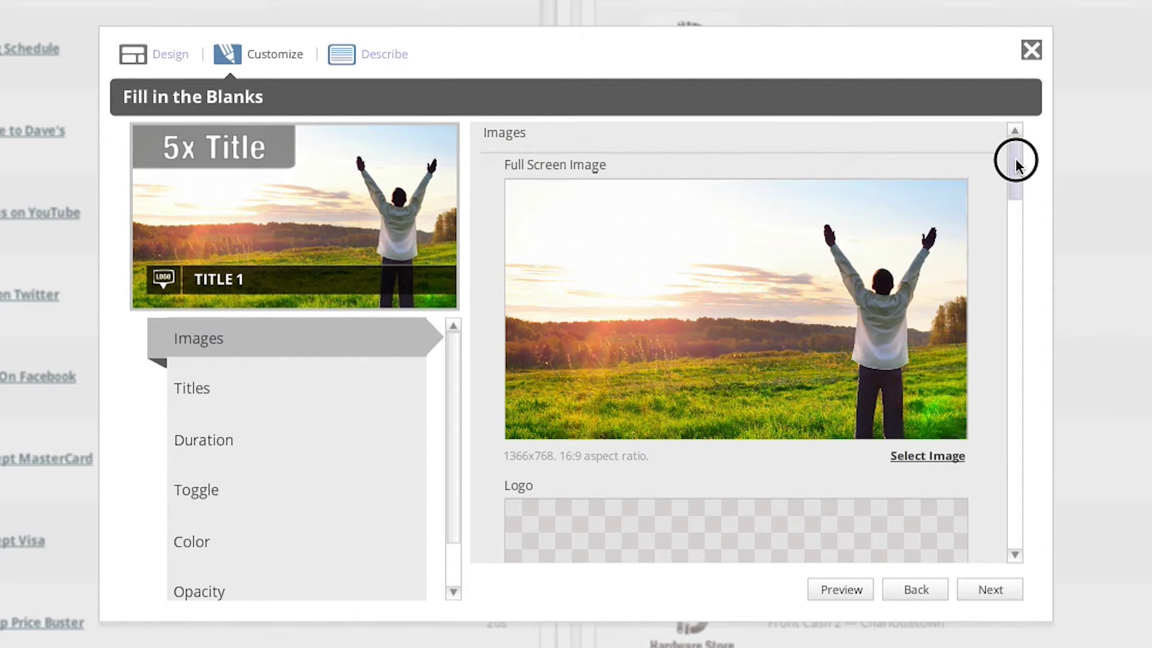
drag(1016, 164, 1007, 256)
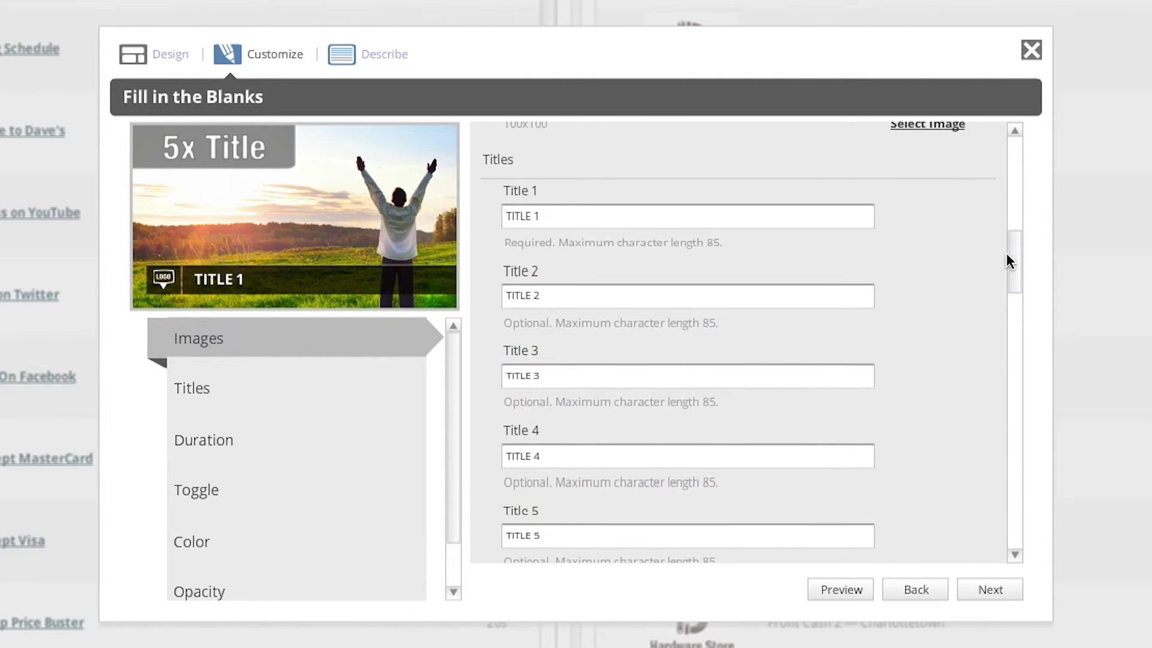
click(741, 222)
click(685, 291)
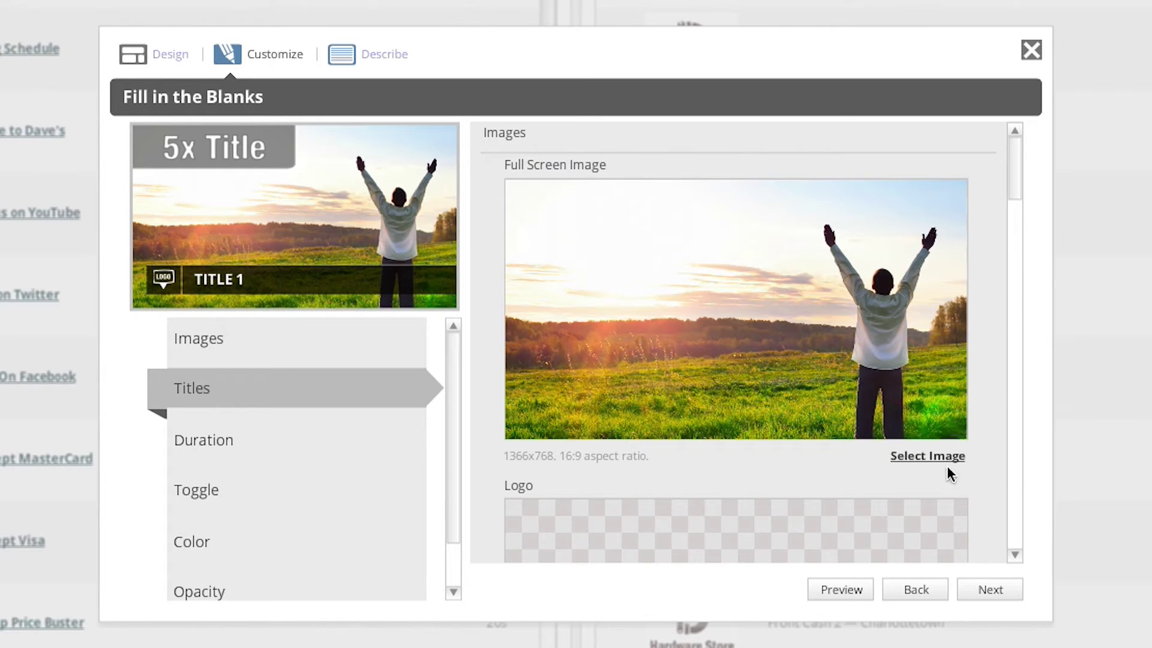
- Upload daves-hardware-welcome-bg.jpeg into My Images as the full screen image
click(928, 457)
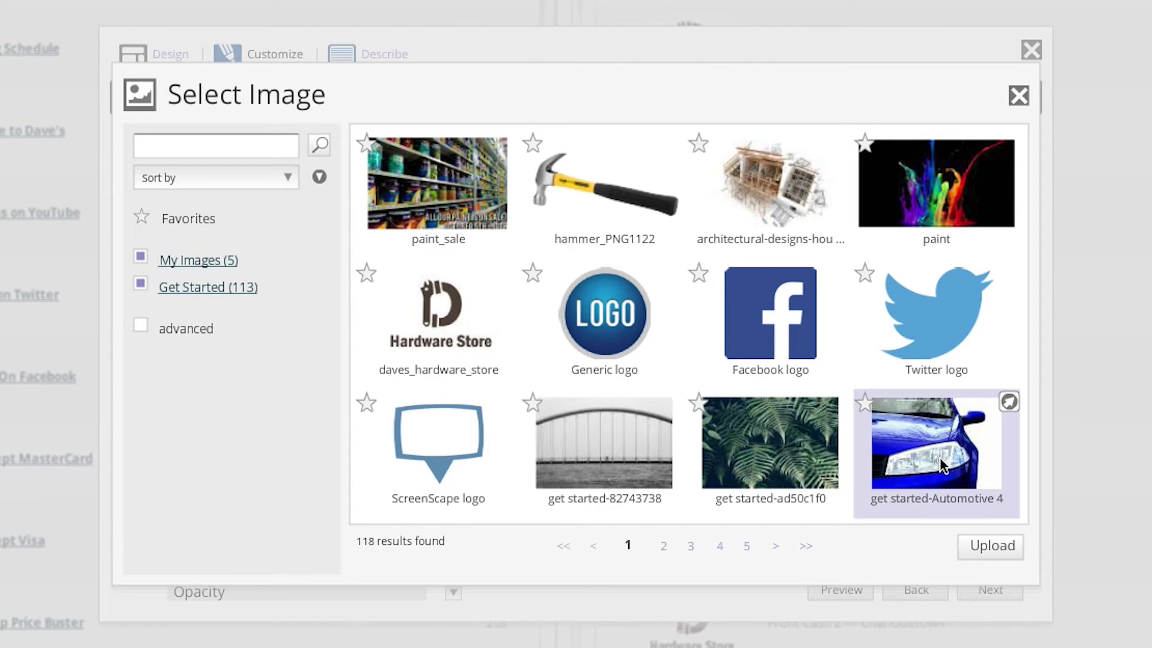
click(978, 538)
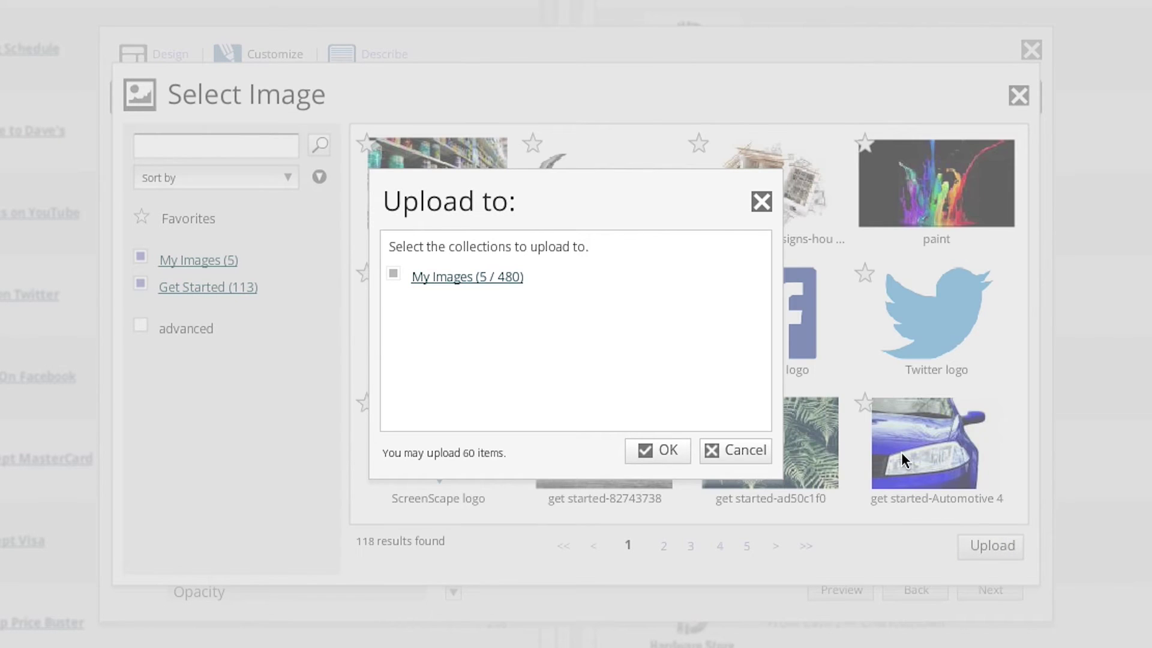
click(671, 448)
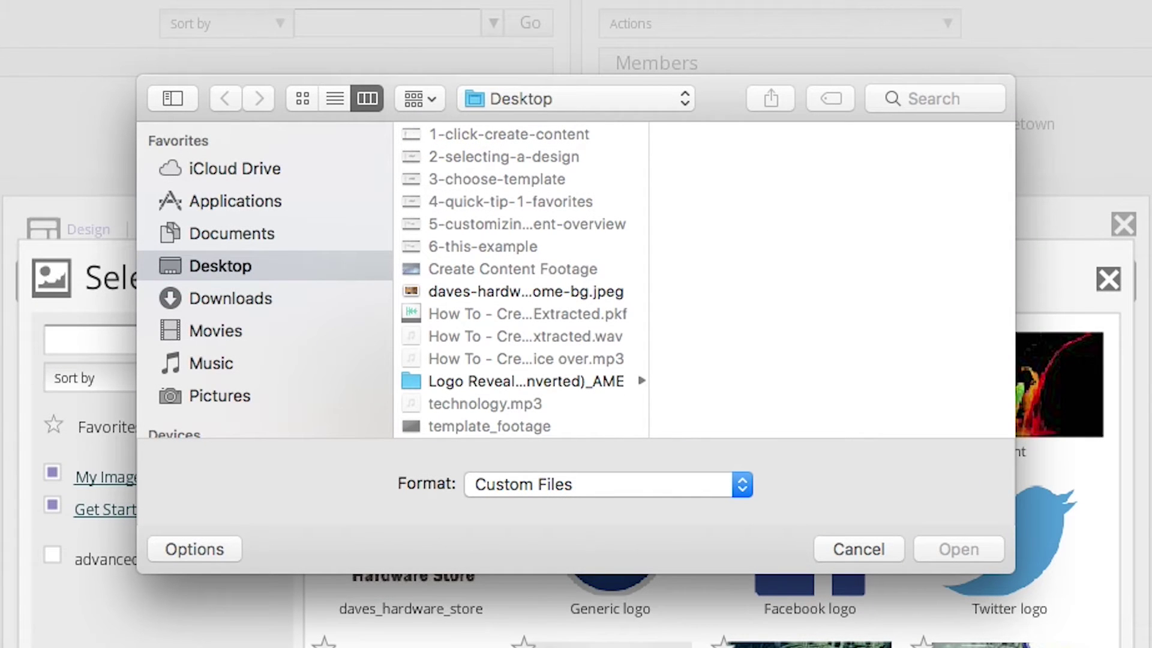
click(555, 293)
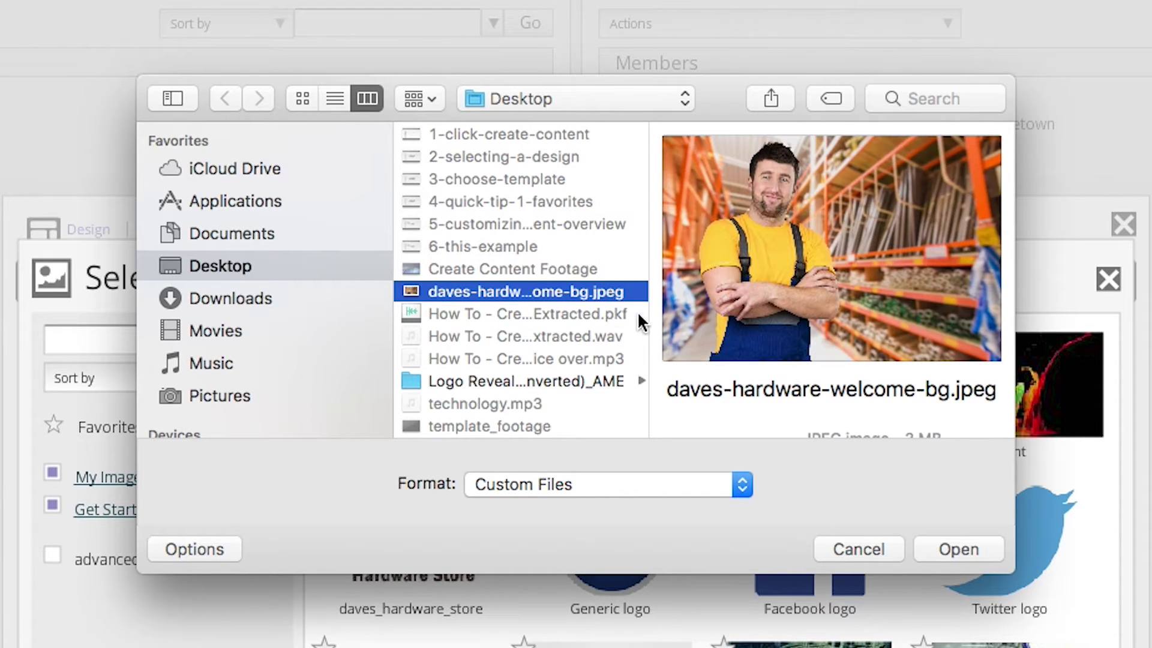
click(958, 547)
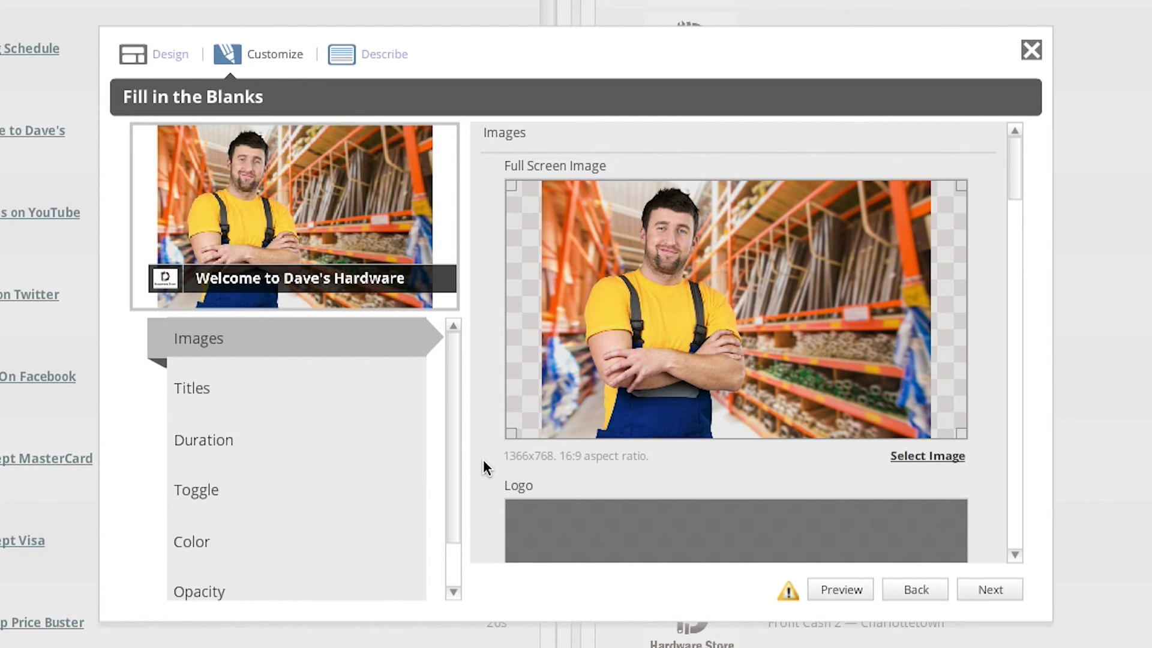
- Check the 1366x768 size note, then tighten the photo's crop from both bottom corners
drag(502, 459, 556, 458)
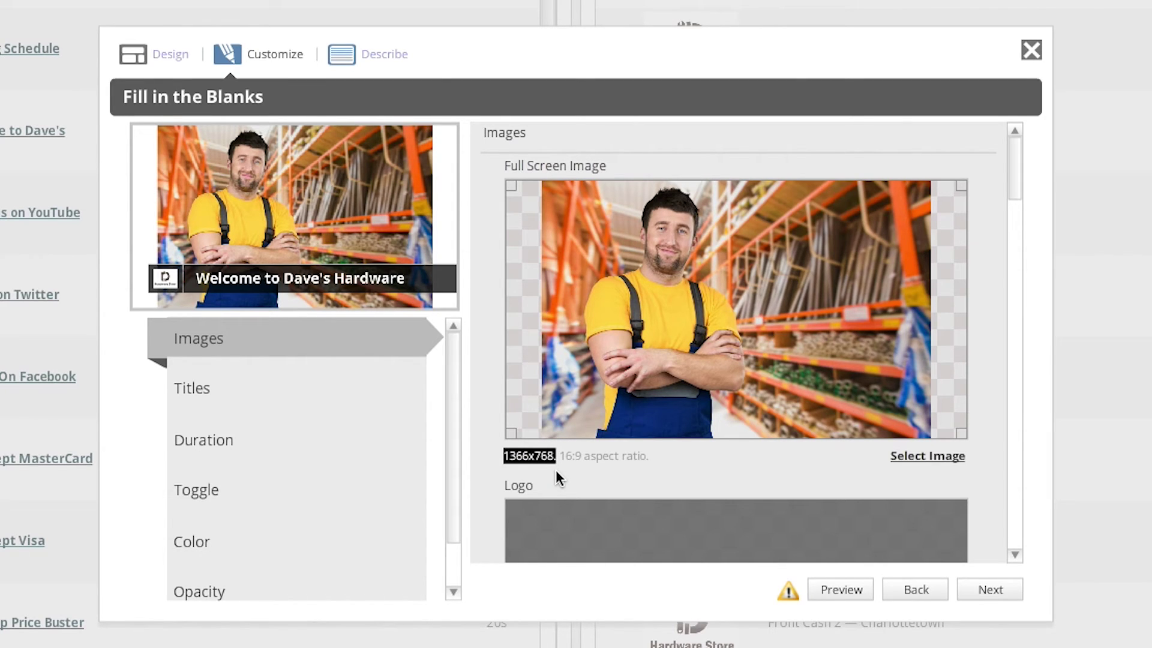
click(559, 461)
drag(510, 433, 584, 418)
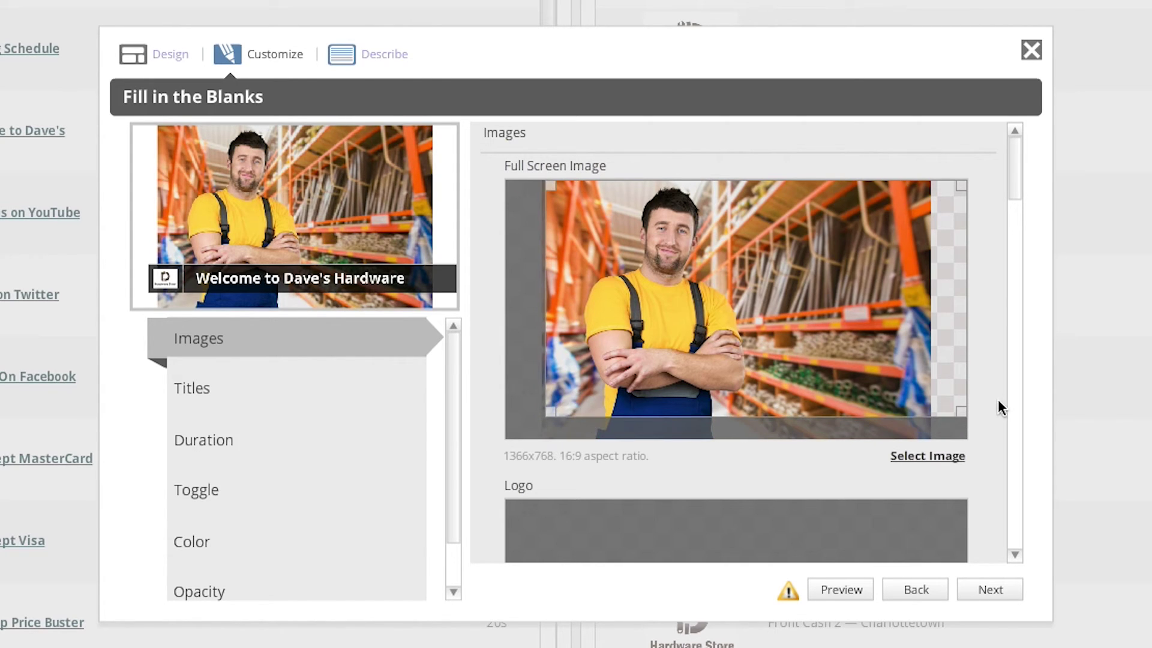
drag(963, 414, 905, 393)
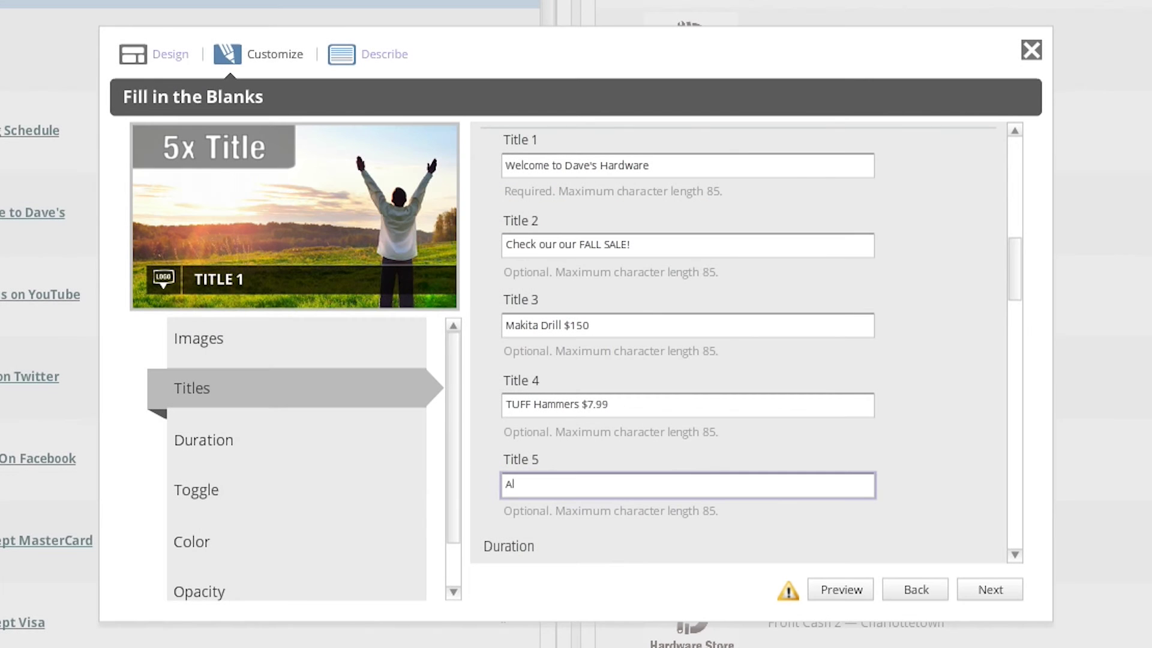
- Enter 'Aluminium Ladders 25% Off' as Title 5
text(uminium Ladders 25% Off)
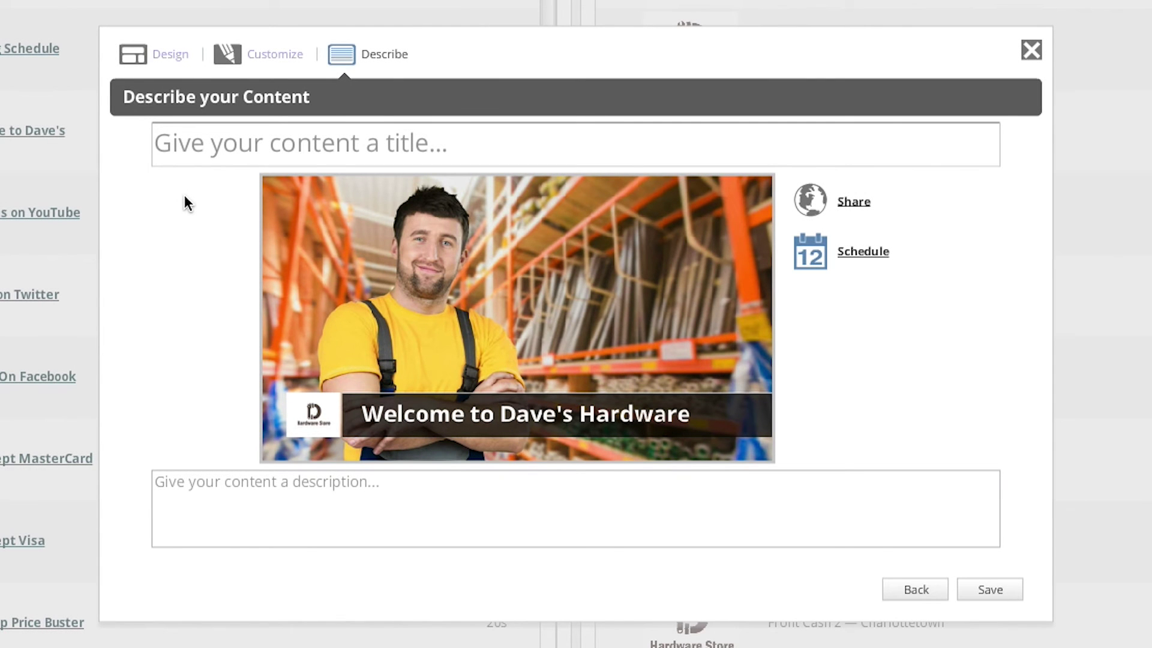
- Title the content 'Welcome - Fall Sale Items' and save it to the library
click(237, 151)
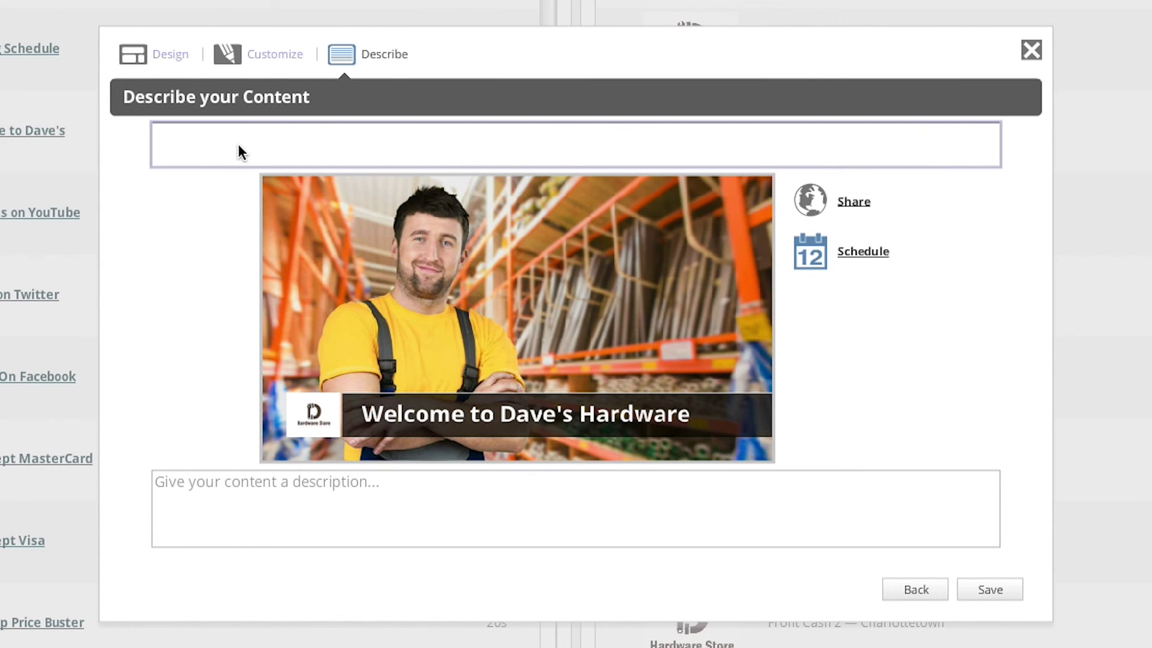
text(Wel)
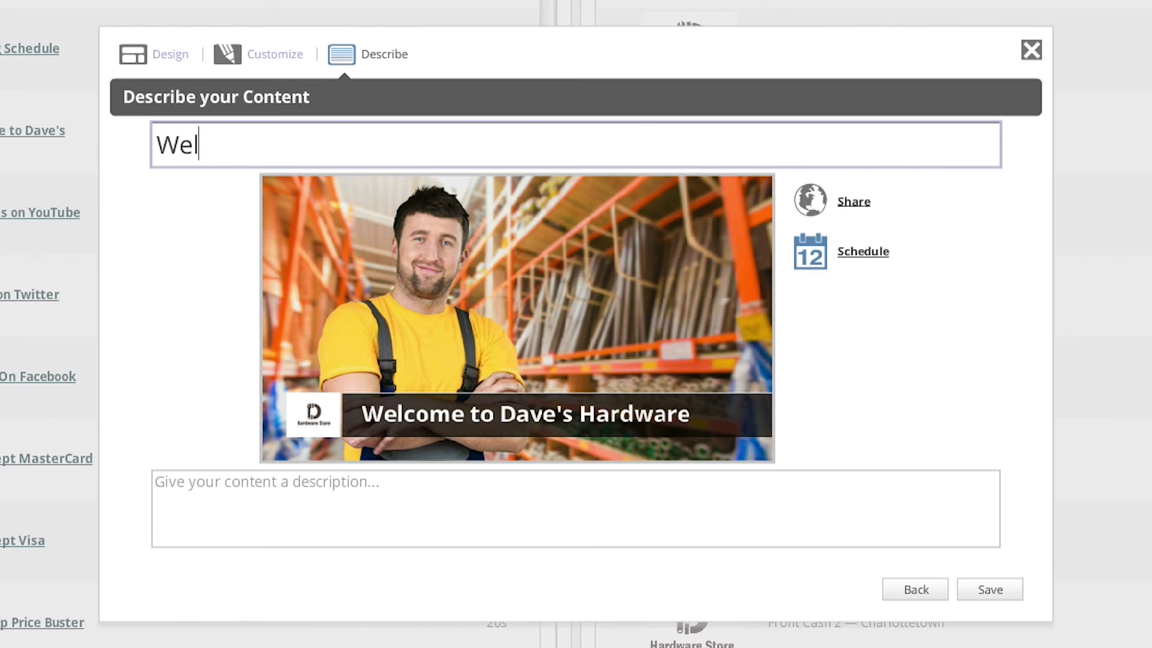
text(come - )
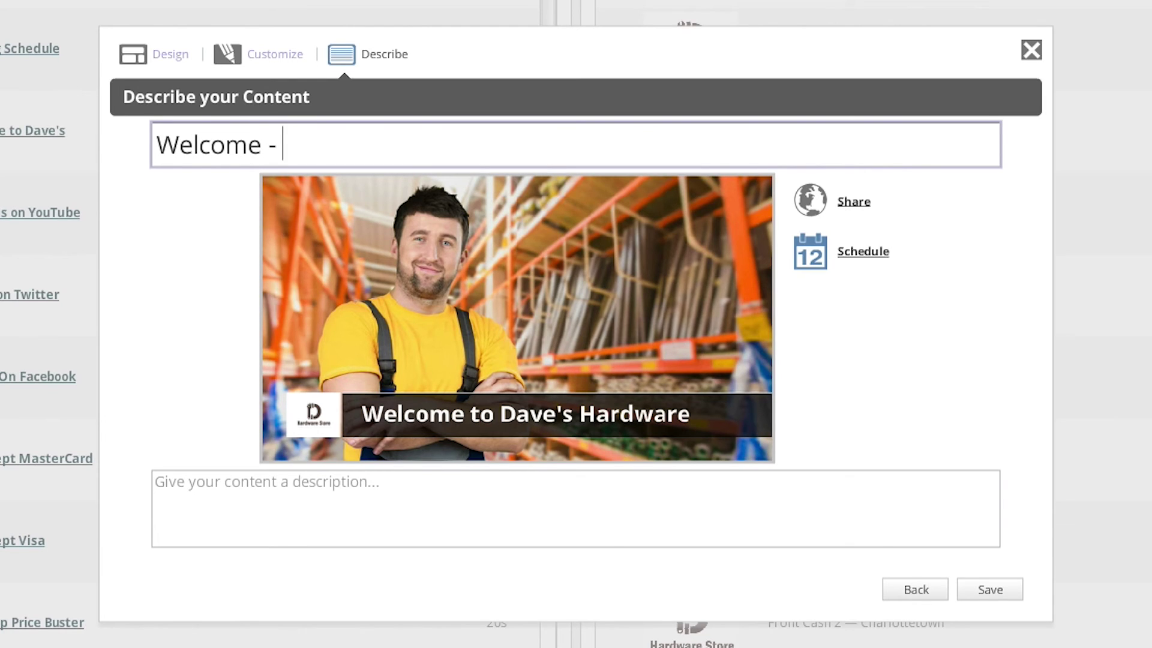
text(Fall Sale Items)
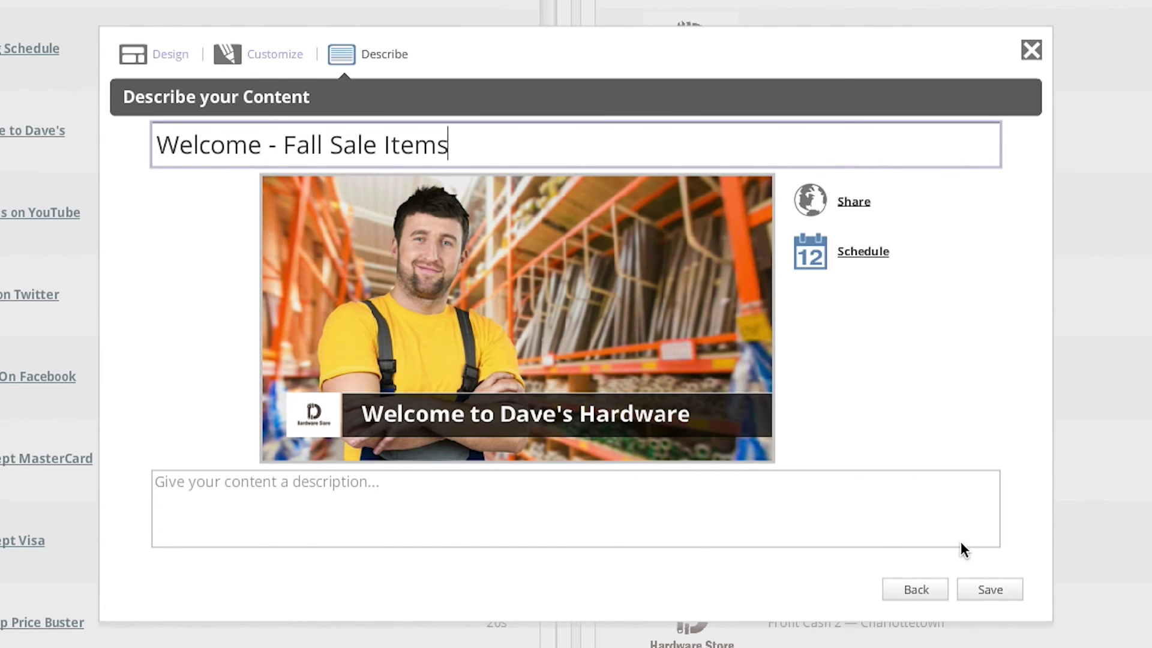
click(991, 589)
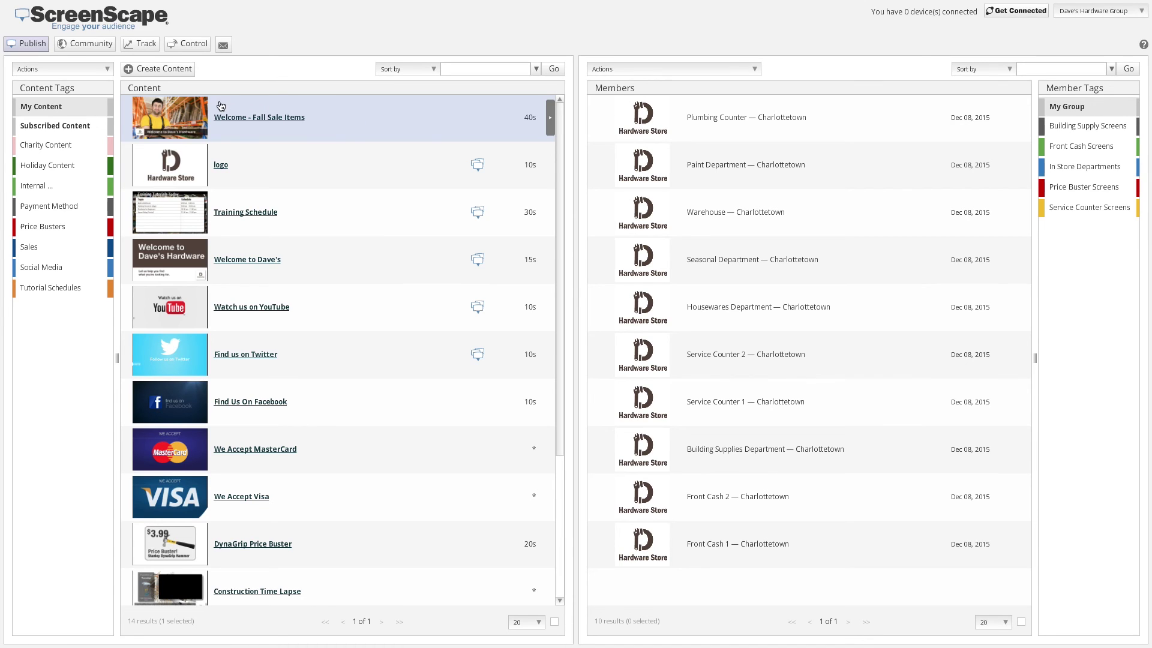
- Drag 'Welcome - Fall Sale Items' onto the Plumbing Counter screen to publish it
drag(230, 106, 662, 112)
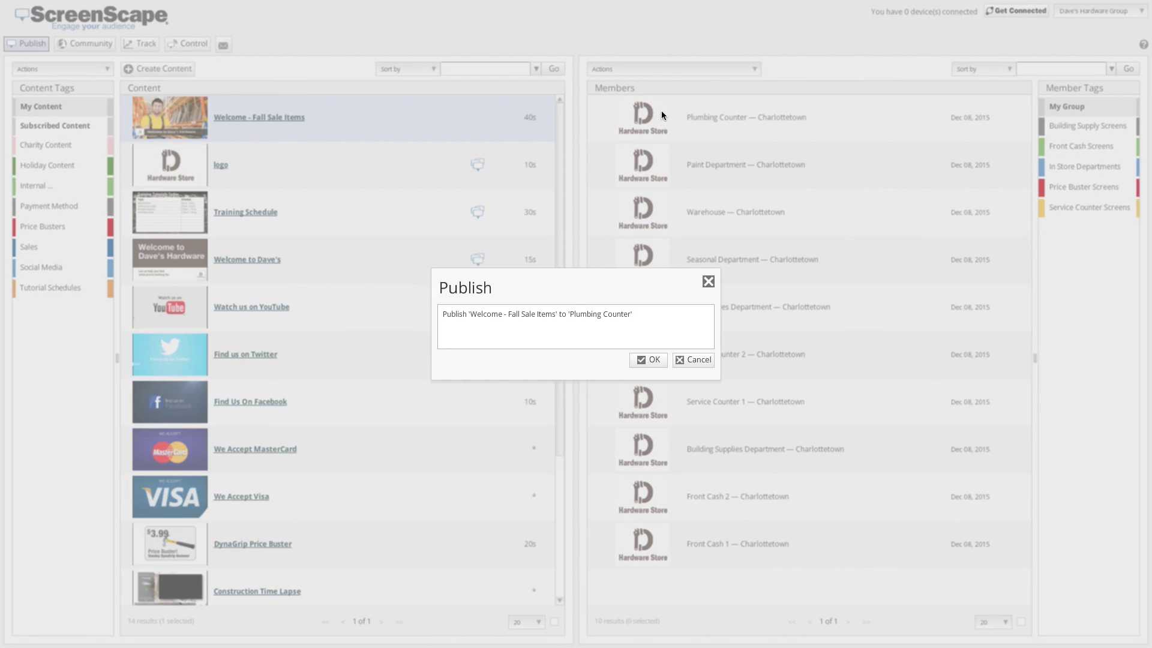